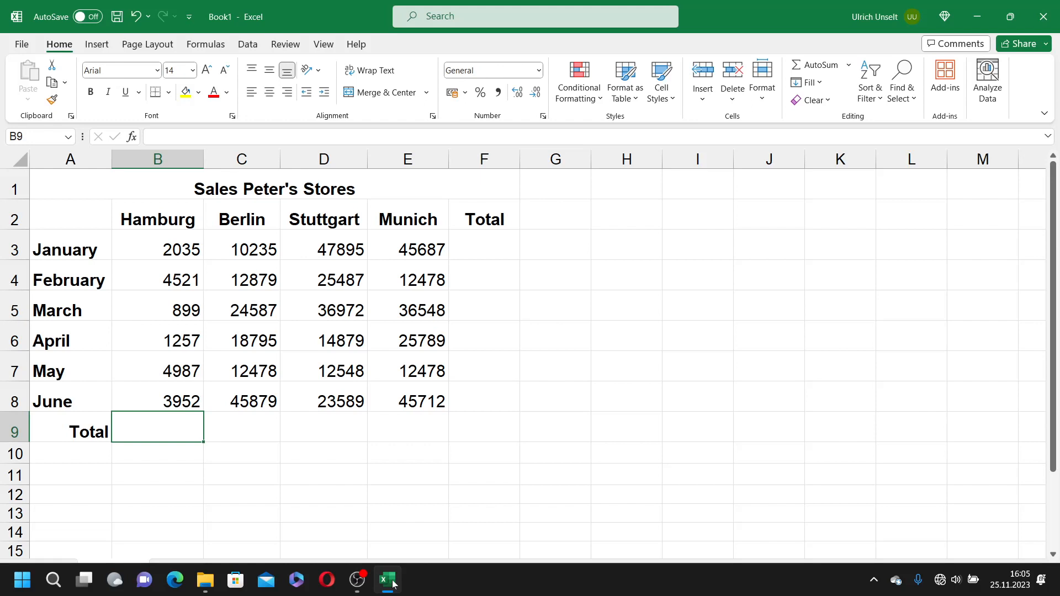
pyautogui.write('=')
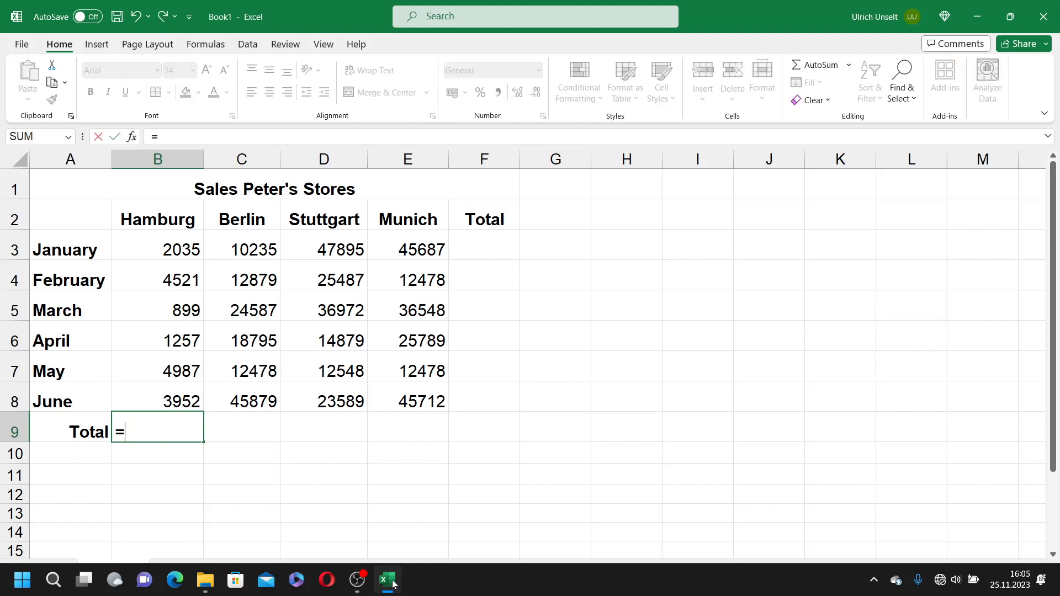
pyautogui.click(151, 249)
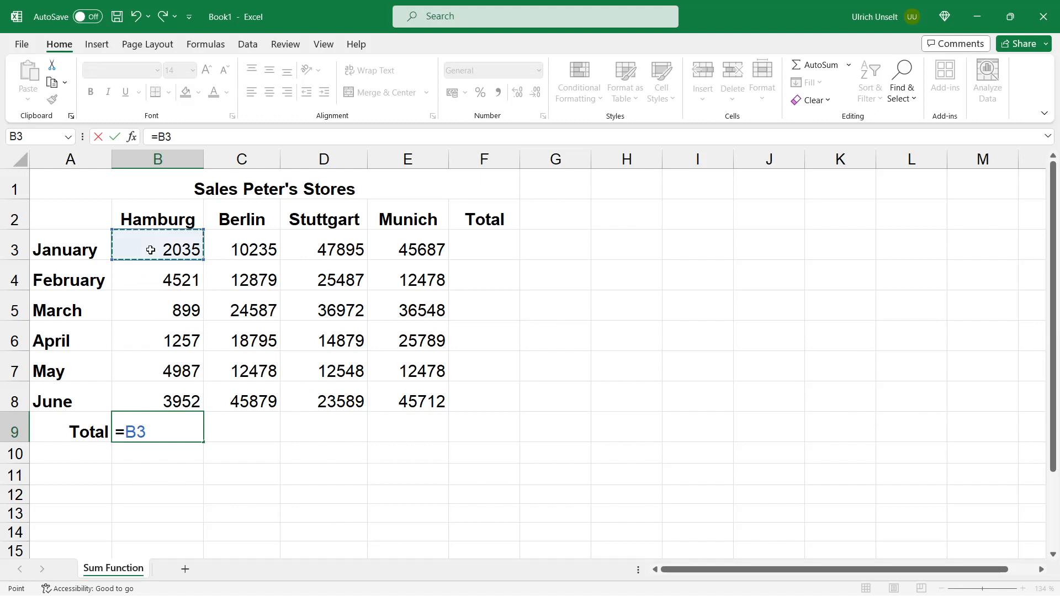
pyautogui.write('+')
pyautogui.press('BackSpace')
pyautogui.press('BackSpace')
pyautogui.press('BackSpace')
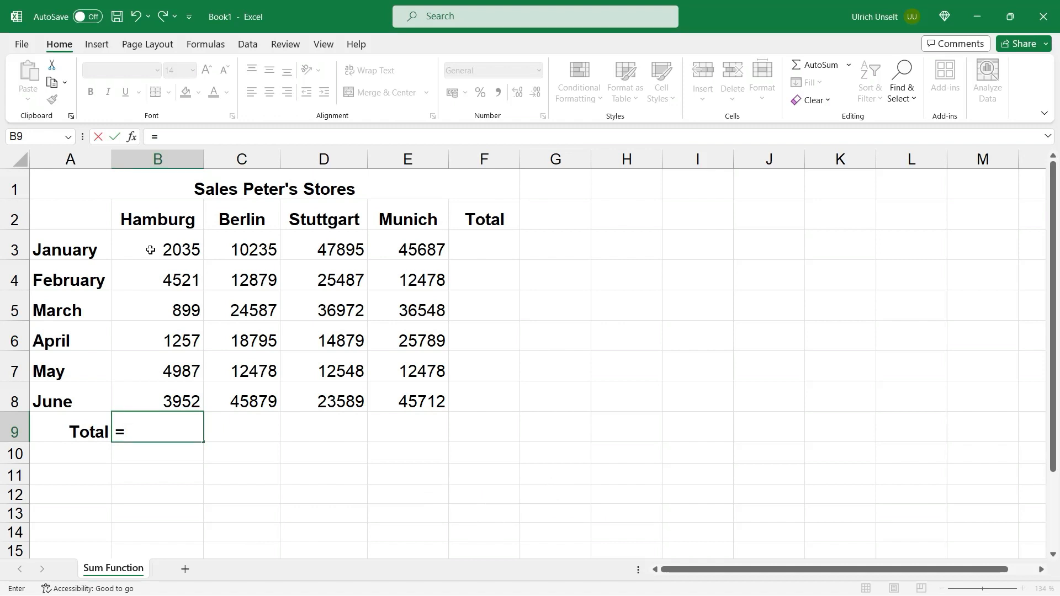
# Step: Total Hamburg's January to June sales in cell B9 with the SUM function over B3:B8
pyautogui.write('s')
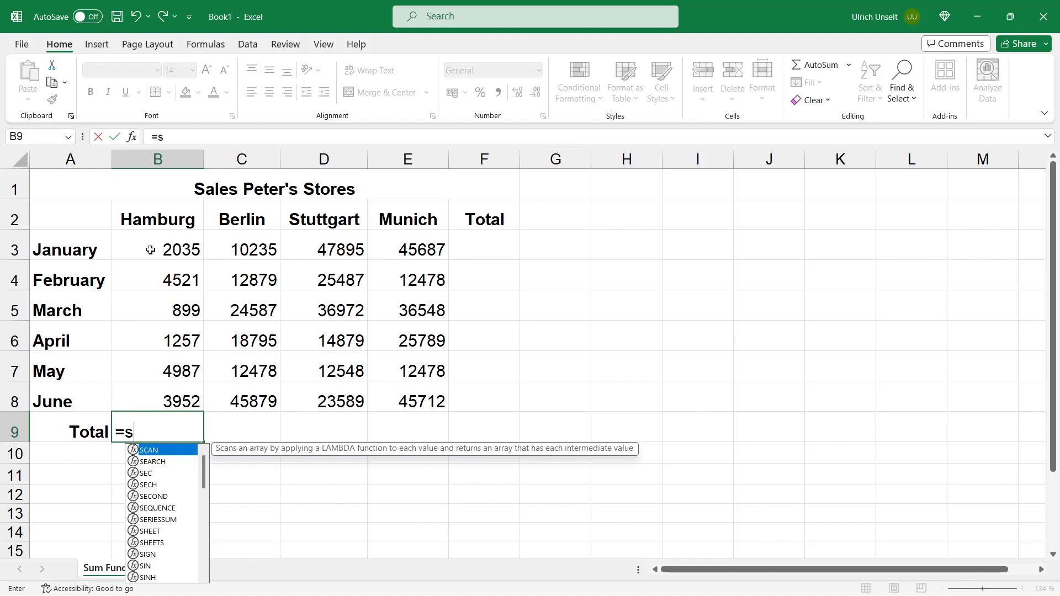
pyautogui.write('u')
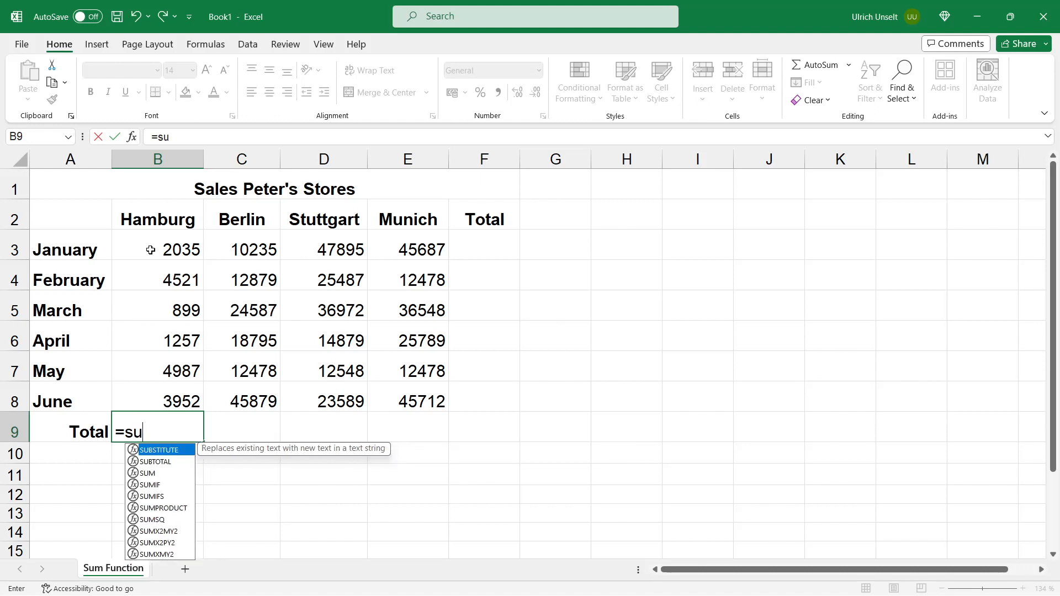
pyautogui.click(157, 473)
pyautogui.doubleClick(157, 473)
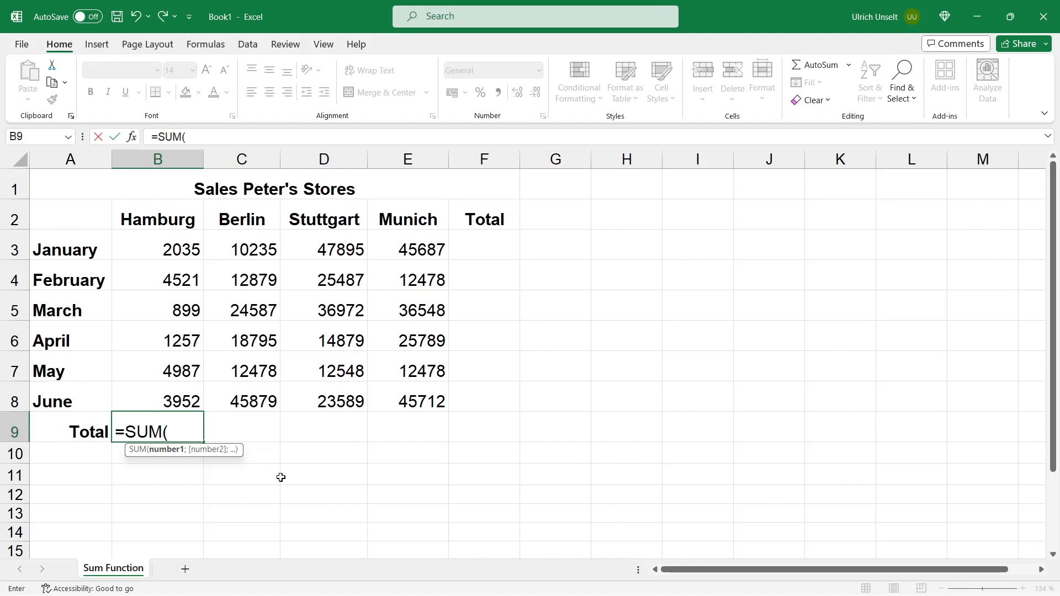
pyautogui.click(158, 249)
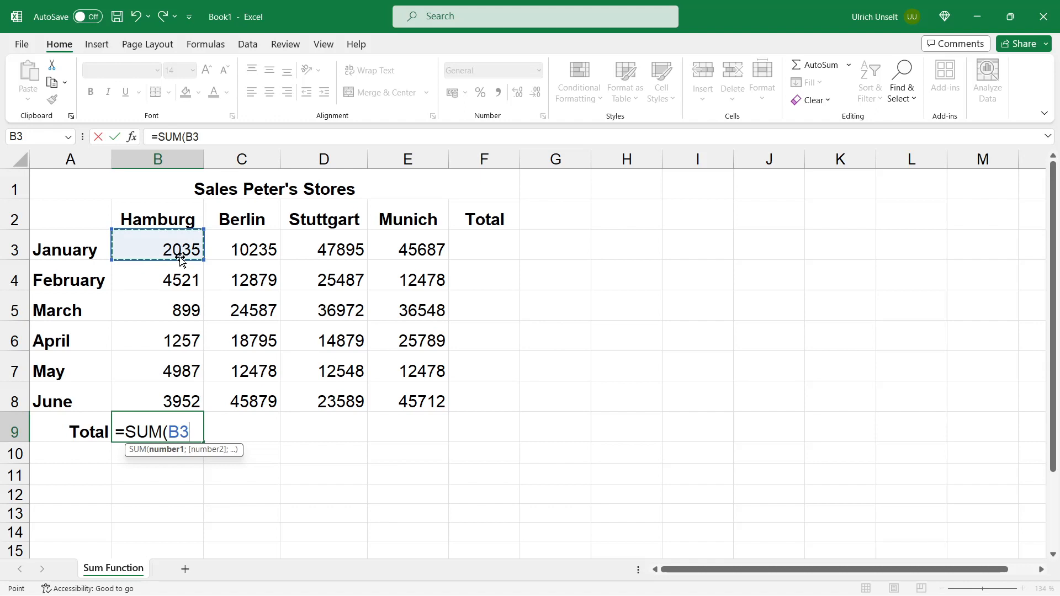
pyautogui.press('F8')
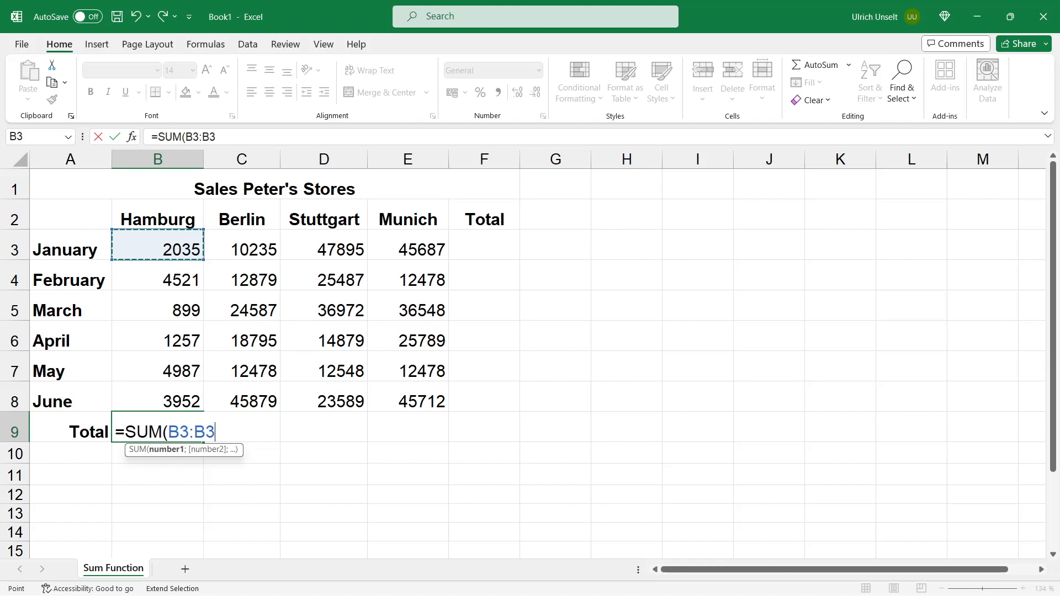
pyautogui.click(167, 402)
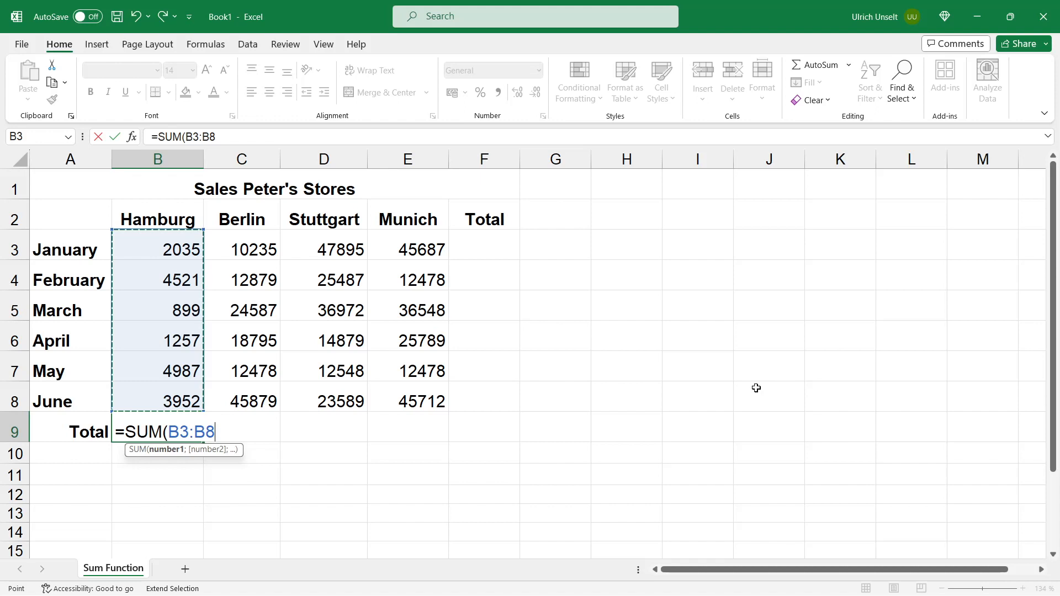
pyautogui.press('Return')
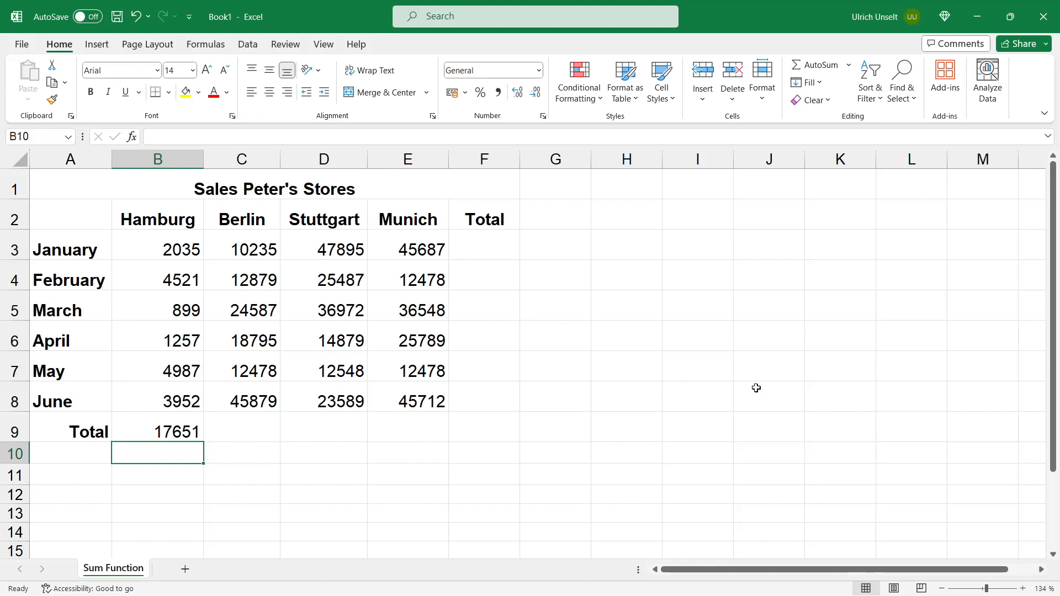
# Step: Clear the Hamburg total in B9 and recreate it with AutoSum over B3:B8
pyautogui.press('Up')
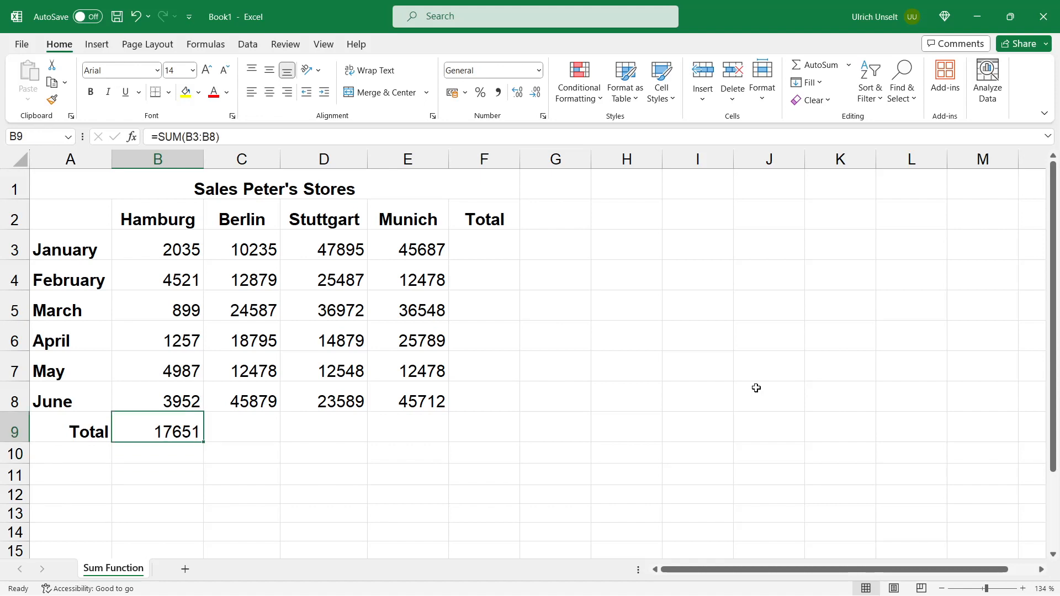
pyautogui.press('Delete')
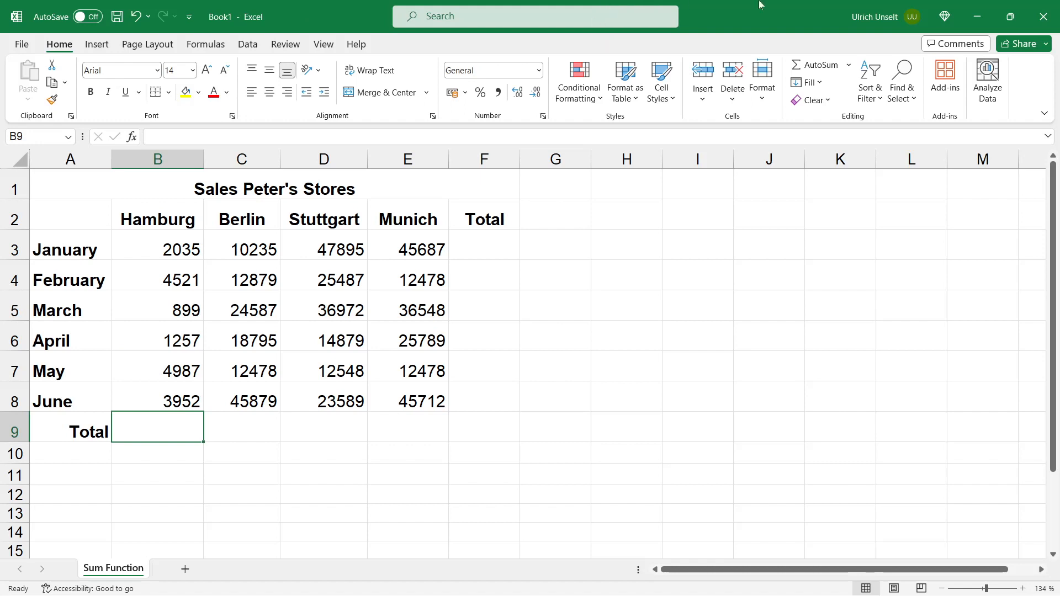
pyautogui.click(810, 69)
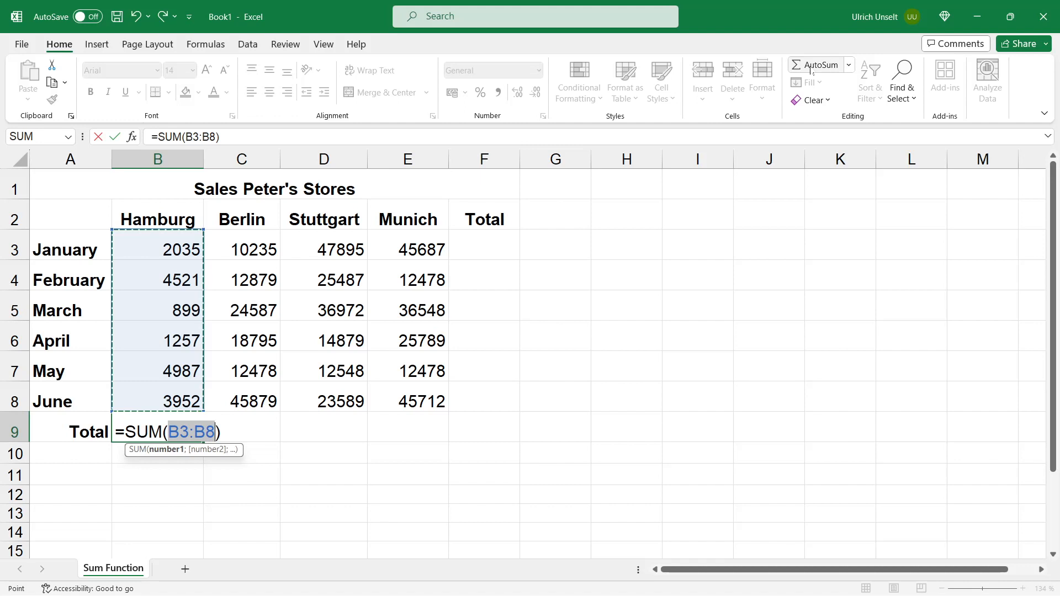
pyautogui.press('Return')
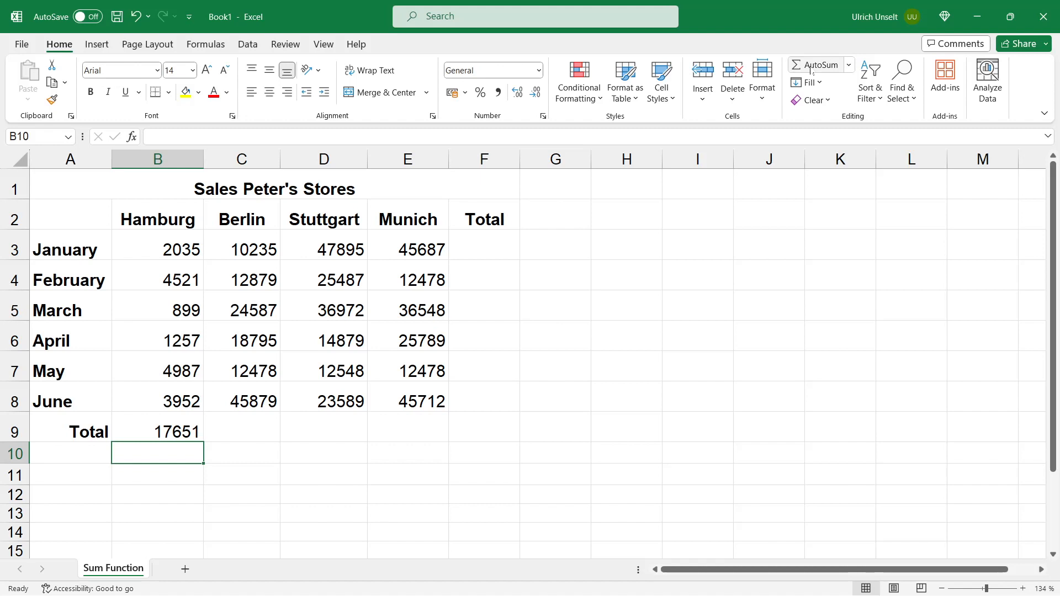
# Step: Clear B9 again and total the Hamburg sales by applying AutoSum to the selected range B3:B9
pyautogui.press('Up')
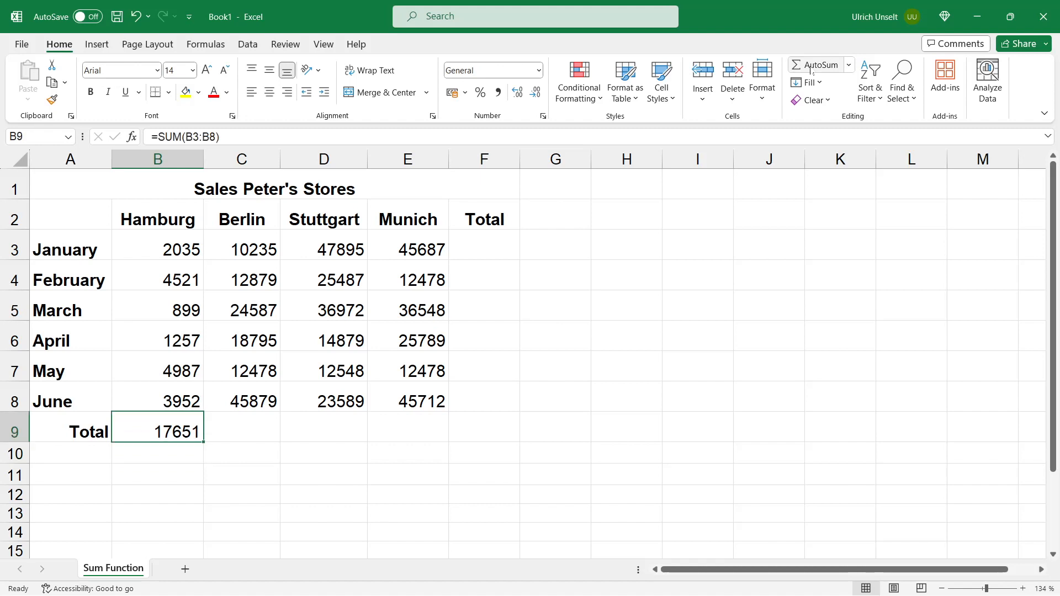
pyautogui.press('Delete')
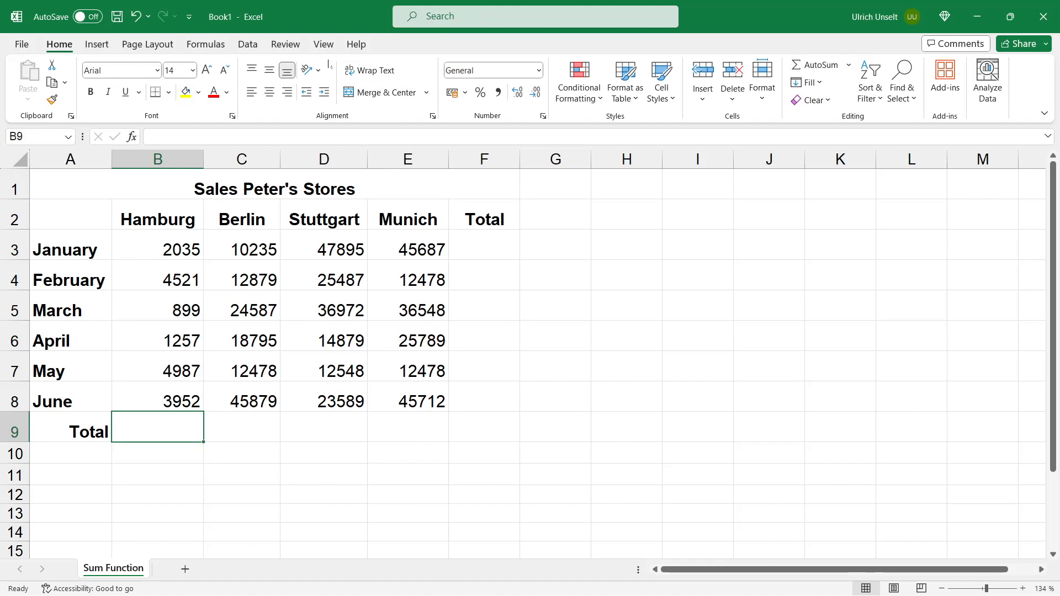
pyautogui.moveTo(156, 249); pyautogui.dragTo(157, 422)
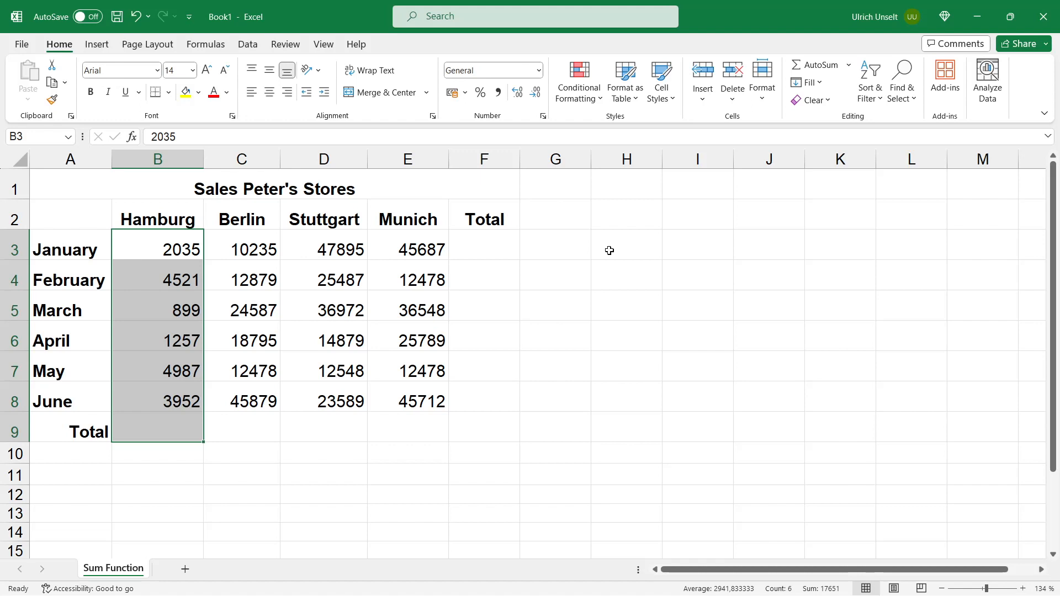
pyautogui.click(806, 67)
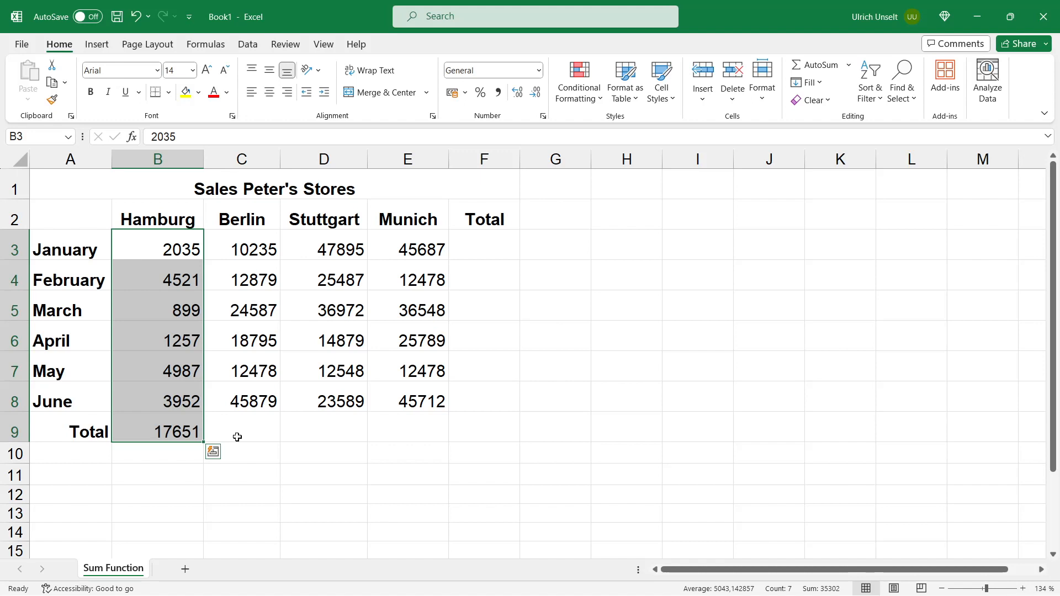
# Step: Clear B9 and fill all row and column totals at once by applying AutoSum to the range B3:F9
pyautogui.click(158, 433)
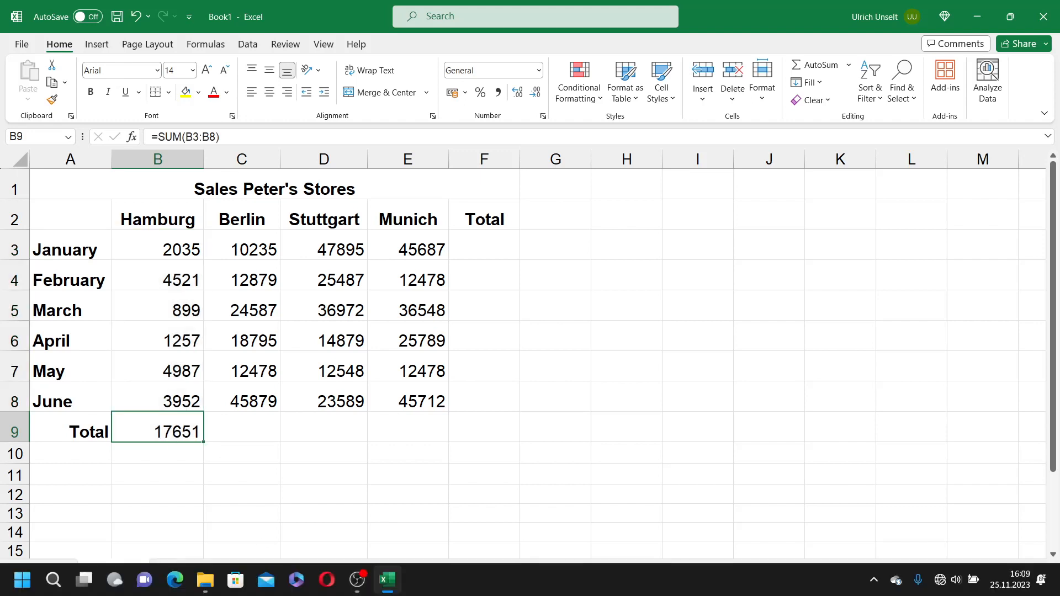
pyautogui.press('Delete')
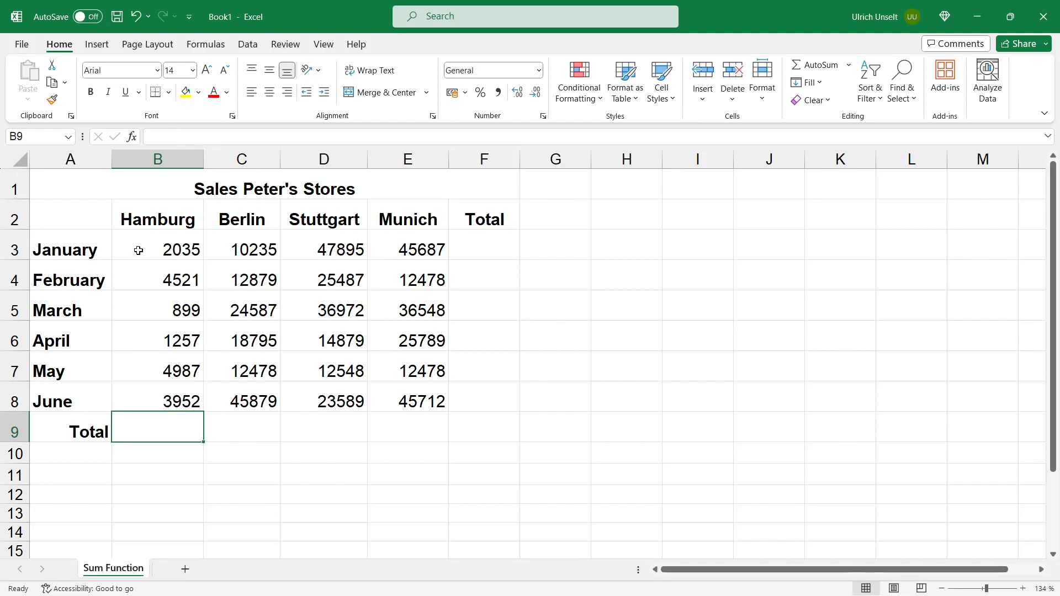
pyautogui.moveTo(138, 249); pyautogui.dragTo(492, 421)
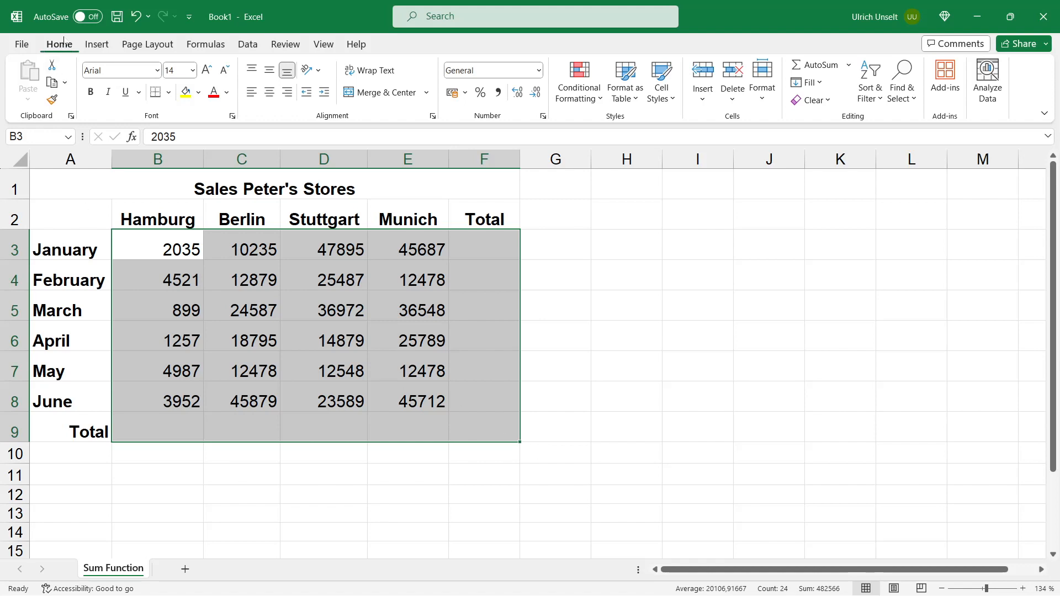
pyautogui.click(816, 69)
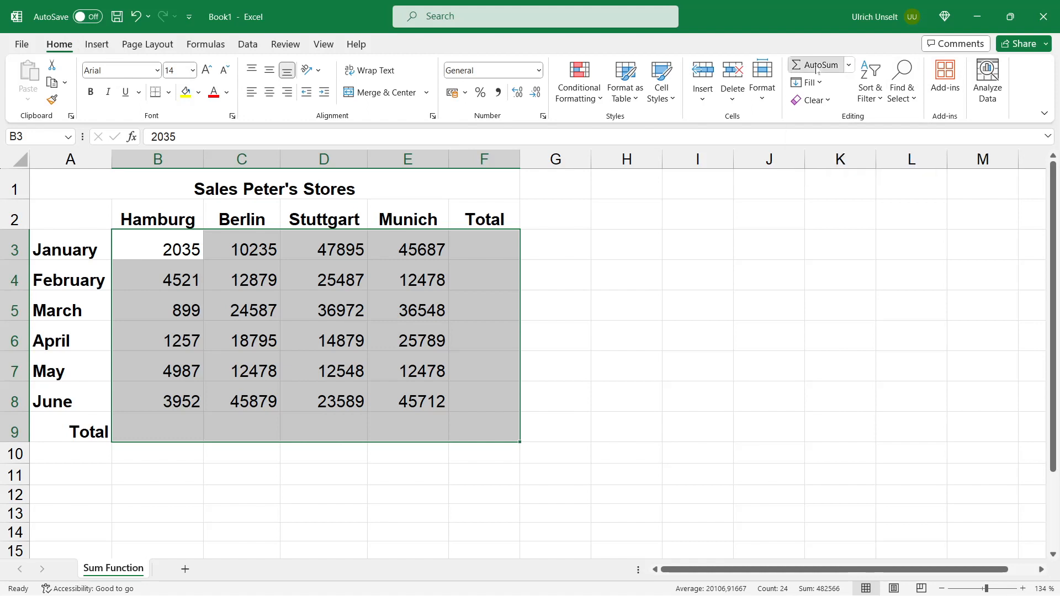
pyautogui.click(641, 332)
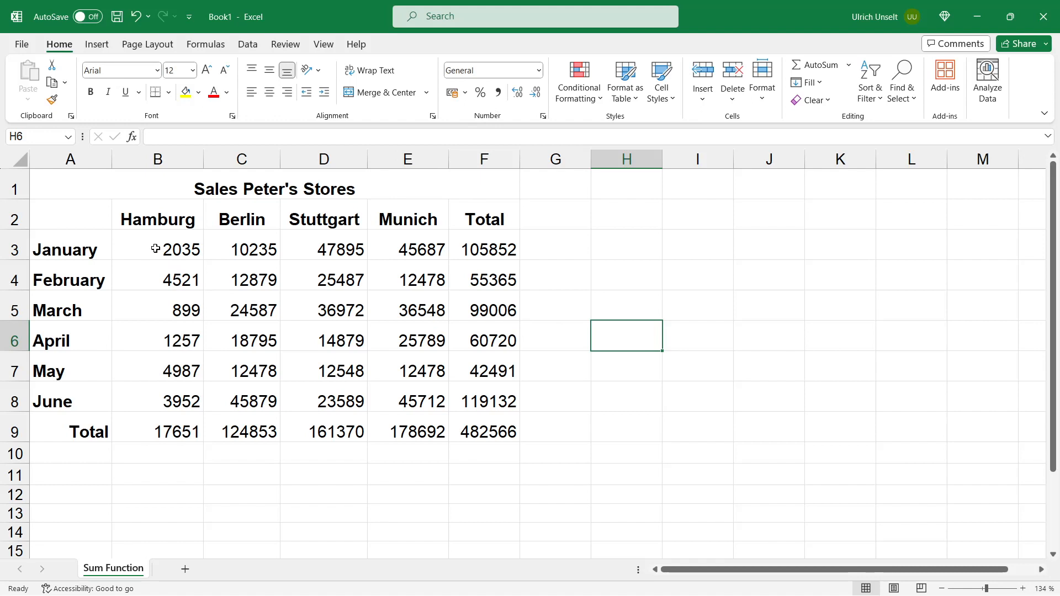
# Step: Apply the Comma Style number format to all sales figures and totals in B3:F9
pyautogui.moveTo(155, 249); pyautogui.dragTo(489, 424)
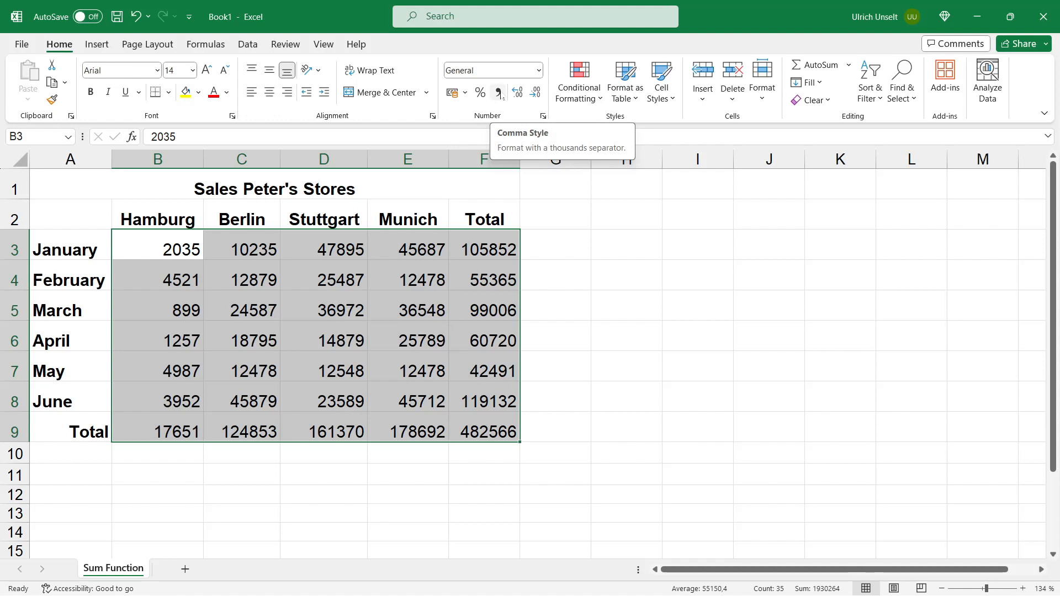
pyautogui.click(499, 93)
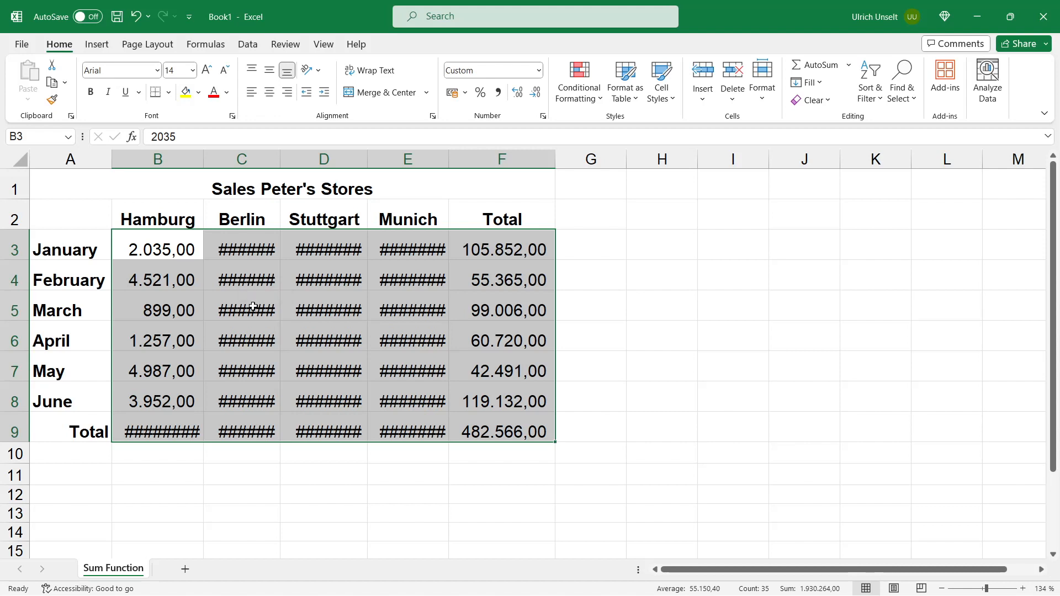
# Step: Widen columns B to E so that all sales figures and totals fit in their cells
pyautogui.moveTo(203, 159); pyautogui.dragTo(218, 159)
pyautogui.moveTo(294, 159); pyautogui.dragTo(316, 159)
pyautogui.moveTo(406, 161); pyautogui.dragTo(413, 166)
pyautogui.moveTo(493, 160); pyautogui.dragTo(515, 164)
pyautogui.moveTo(414, 159); pyautogui.dragTo(441, 158)
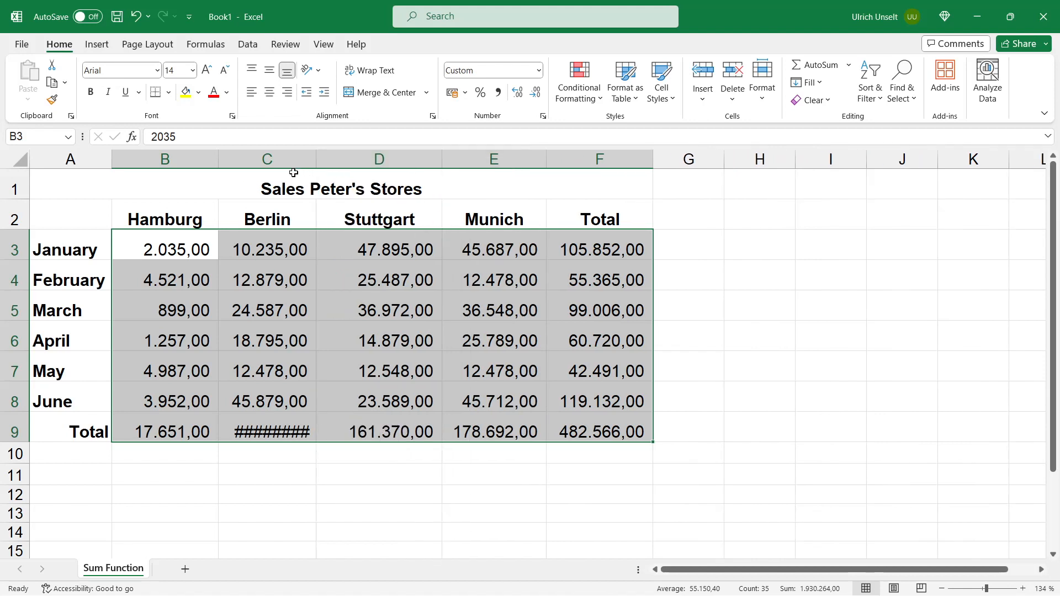
pyautogui.moveTo(318, 161); pyautogui.dragTo(344, 160)
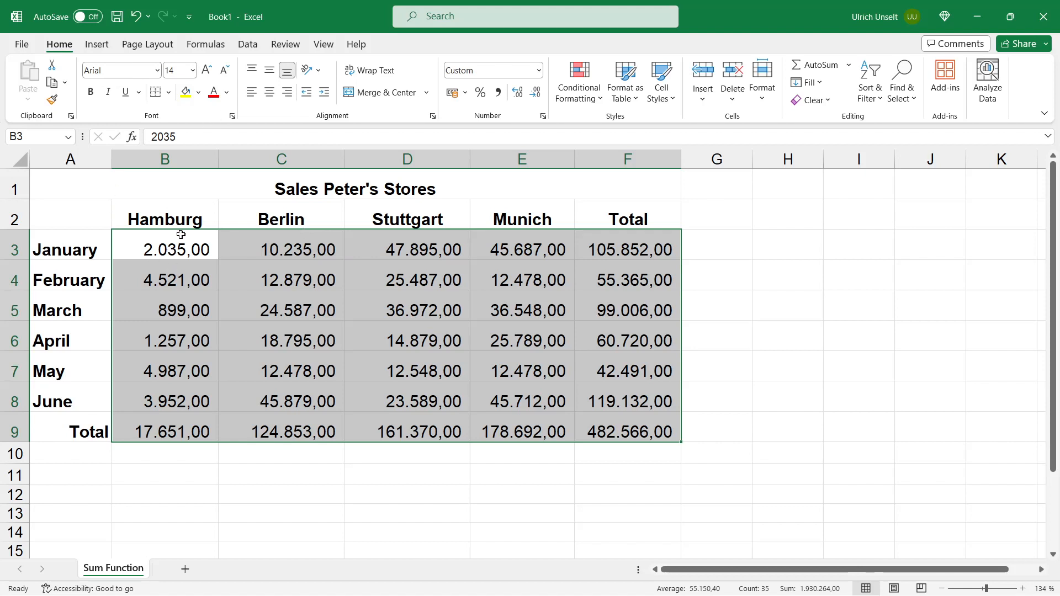
# Step: Reset the number format of B3:F9 to the General category and deselect the range
pyautogui.rightClick(353, 270)
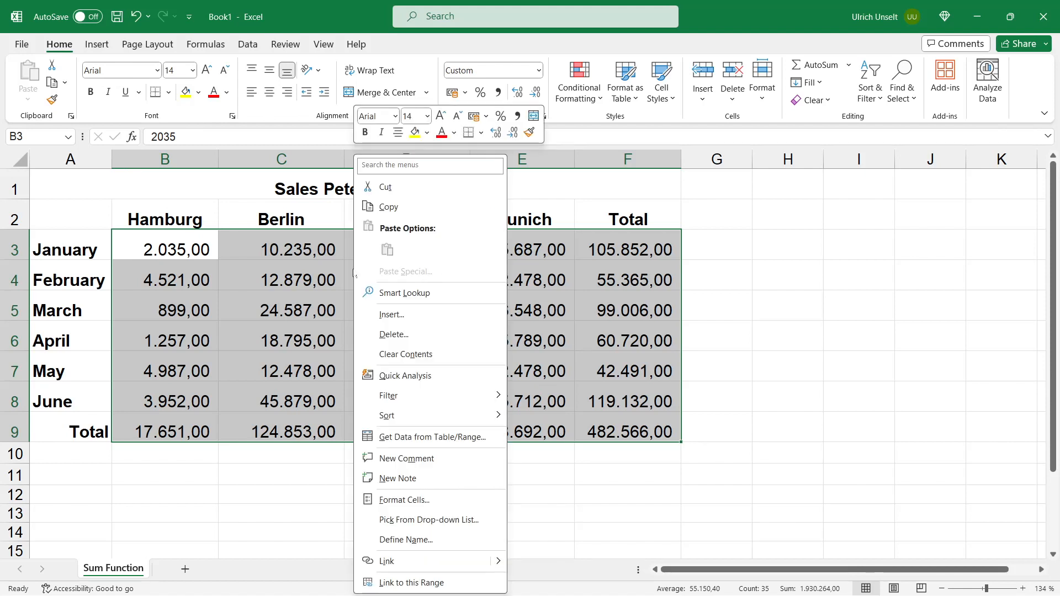
pyautogui.click(436, 500)
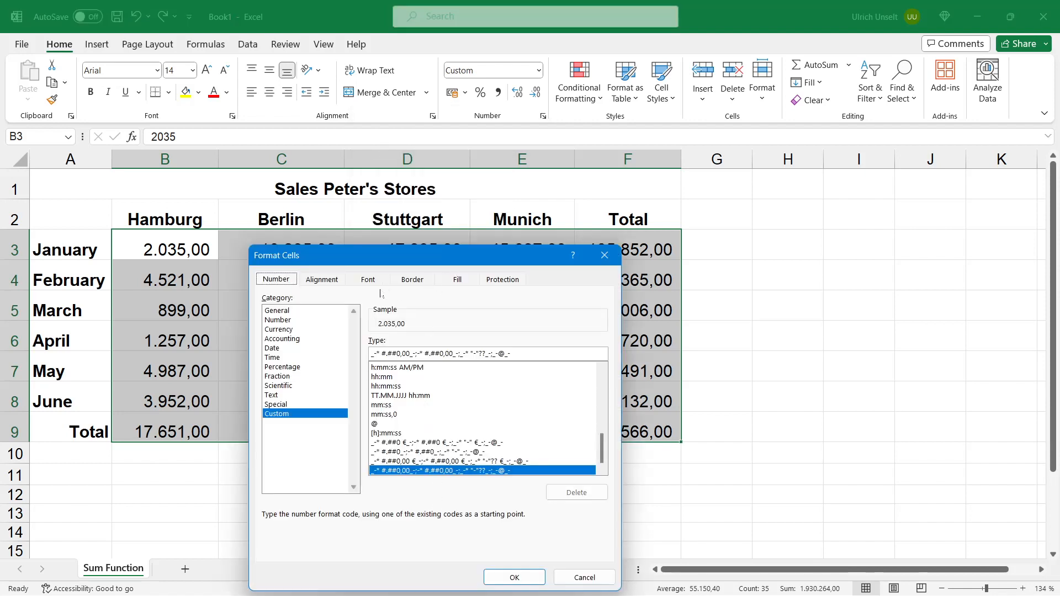
pyautogui.click(283, 311)
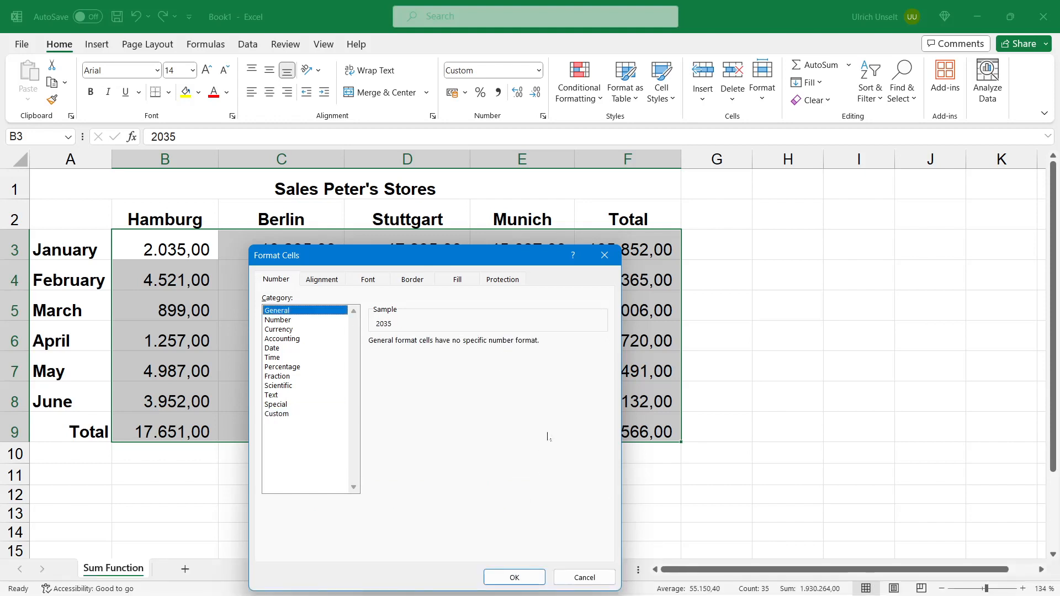
pyautogui.click(514, 577)
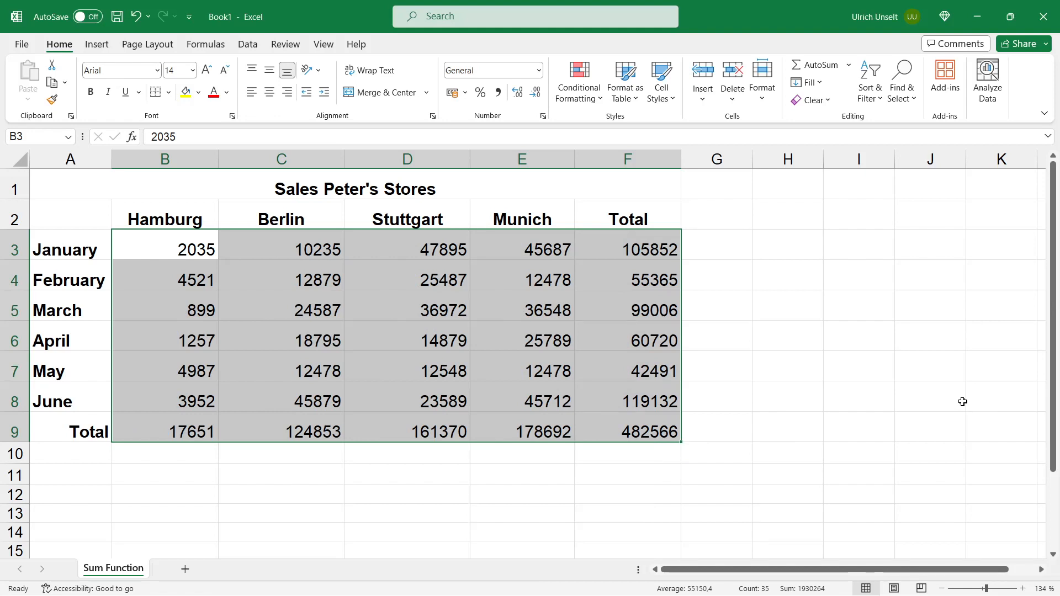
pyautogui.click(854, 374)
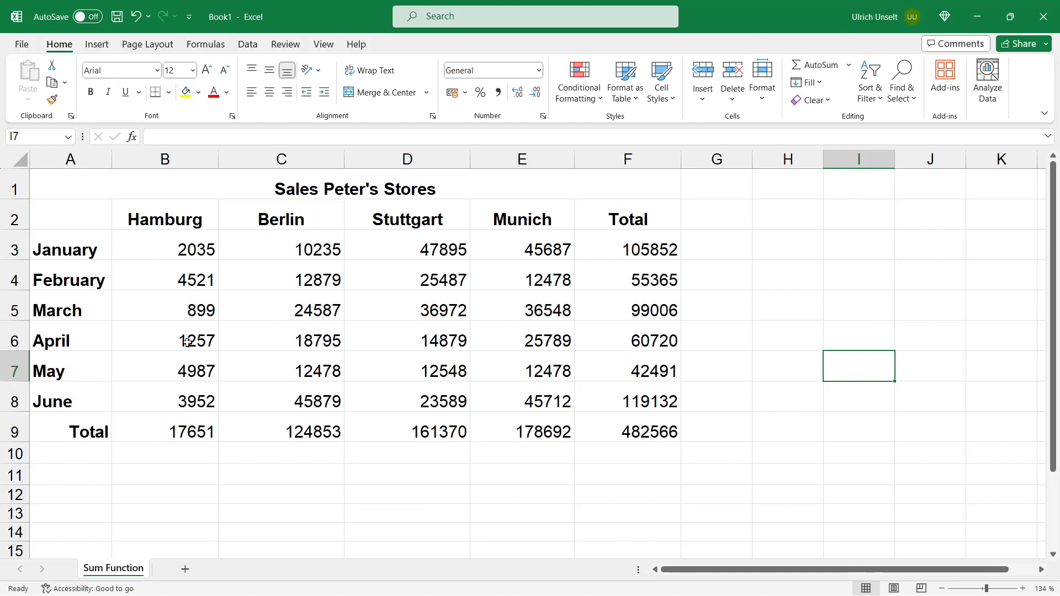
# Step: Apply the € German (Germany) accounting format to the sales figures and totals in B3:F9
pyautogui.moveTo(168, 252); pyautogui.dragTo(630, 428)
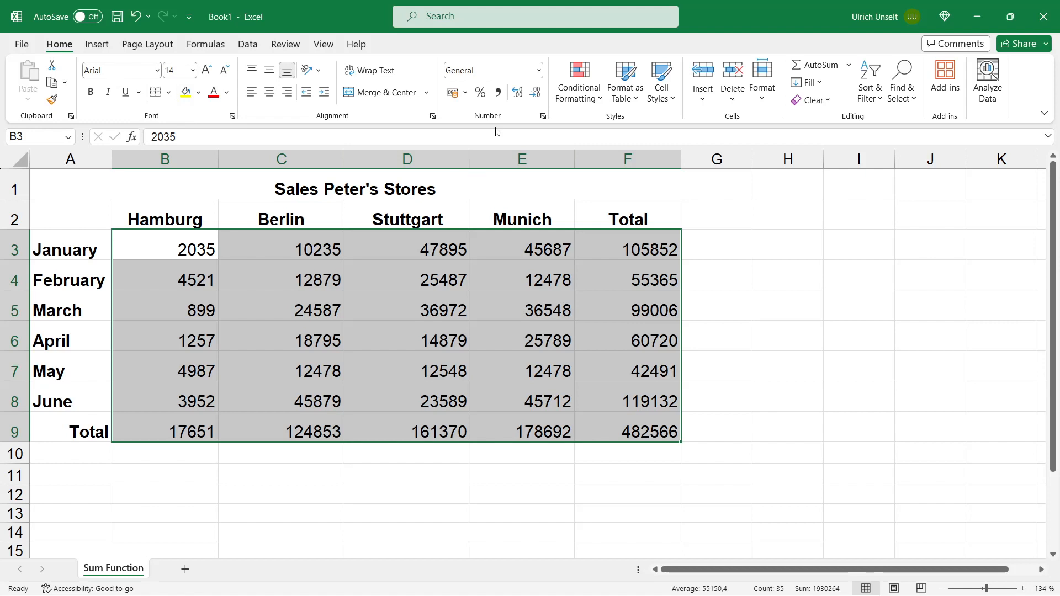
pyautogui.click(467, 96)
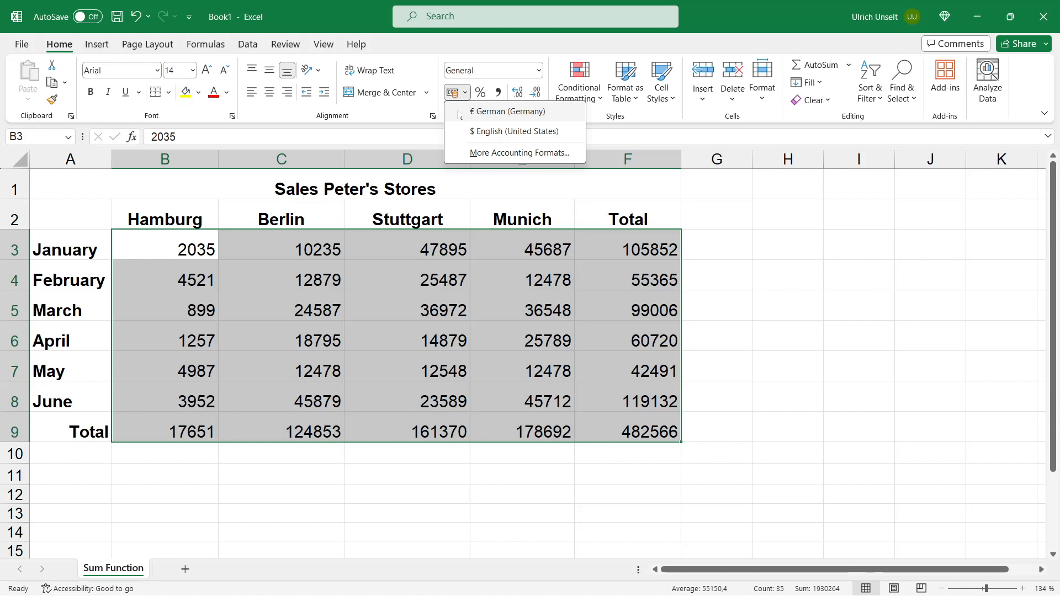
pyautogui.click(458, 115)
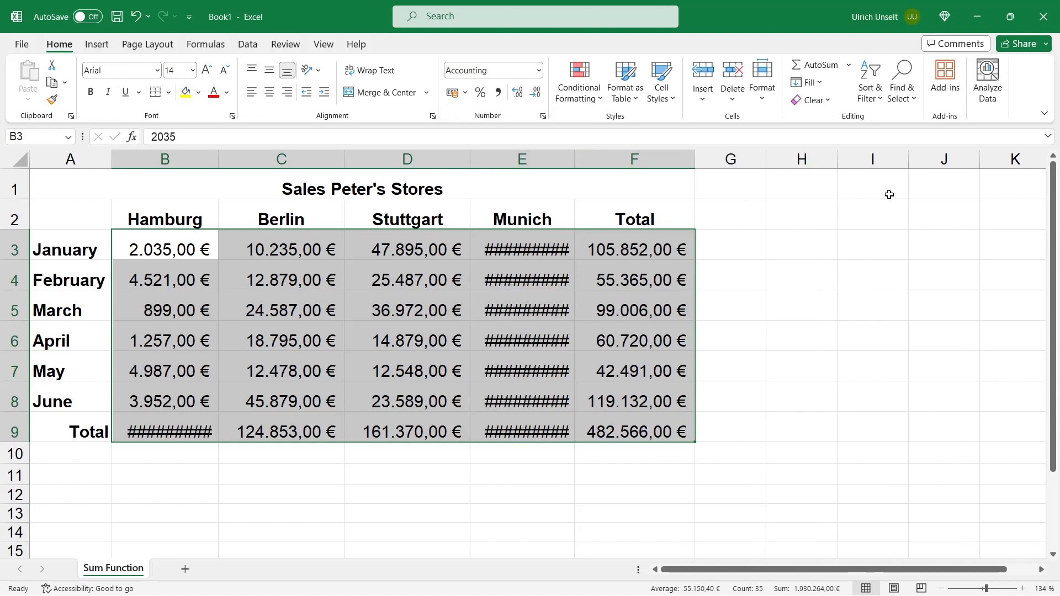
# Step: Widen columns E and B so that all Munich and Hamburg euro amounts fit in their cells
pyautogui.moveTo(578, 164); pyautogui.dragTo(588, 163)
pyautogui.moveTo(218, 162); pyautogui.dragTo(226, 161)
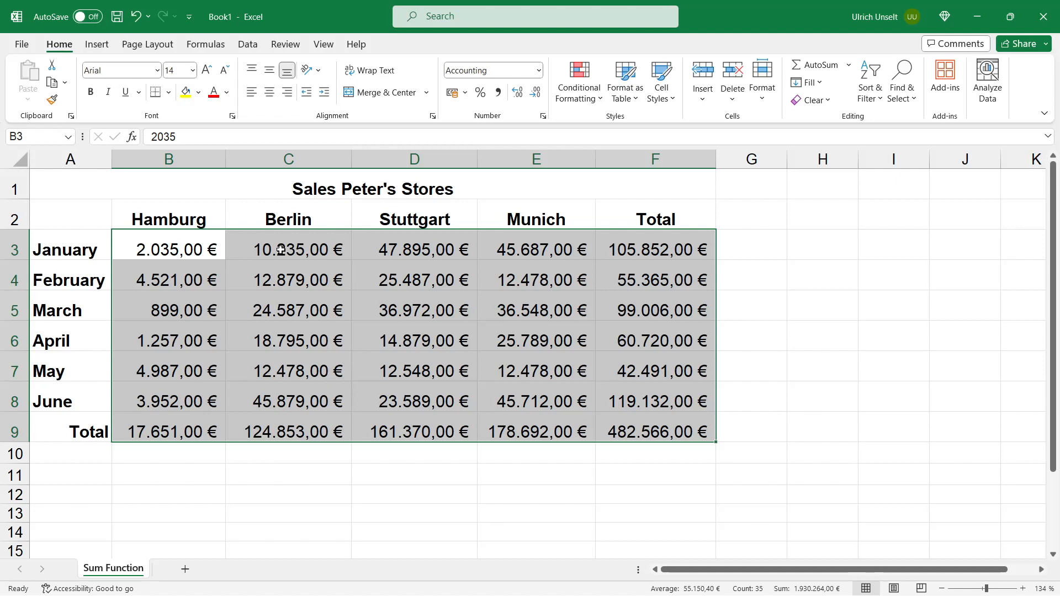
# Step: Undo both column widenings and the accounting format applied to B3:F9
pyautogui.click(138, 18)
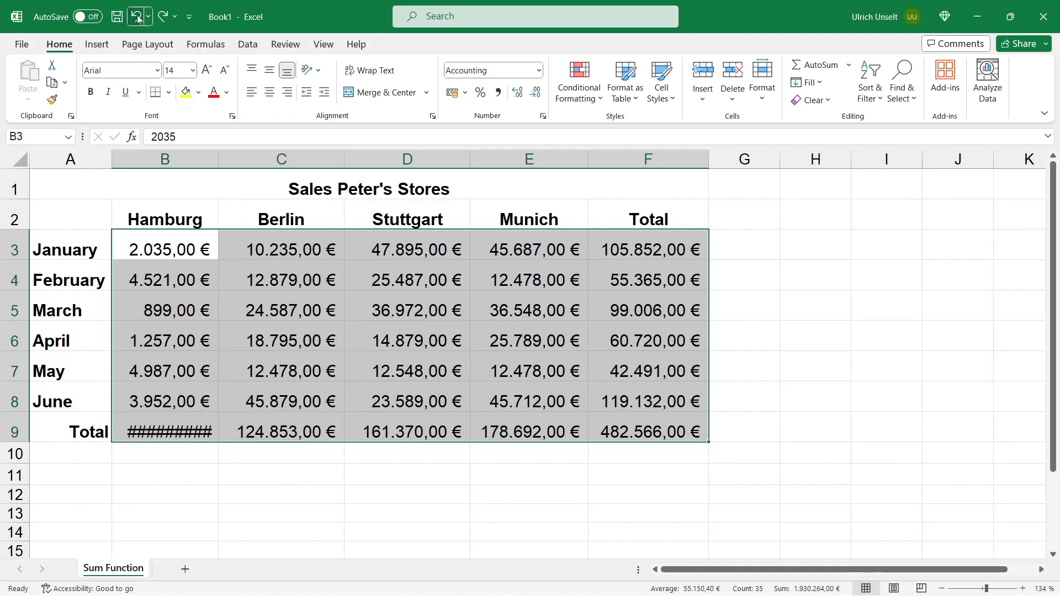
pyautogui.click(138, 18)
pyautogui.click(137, 18)
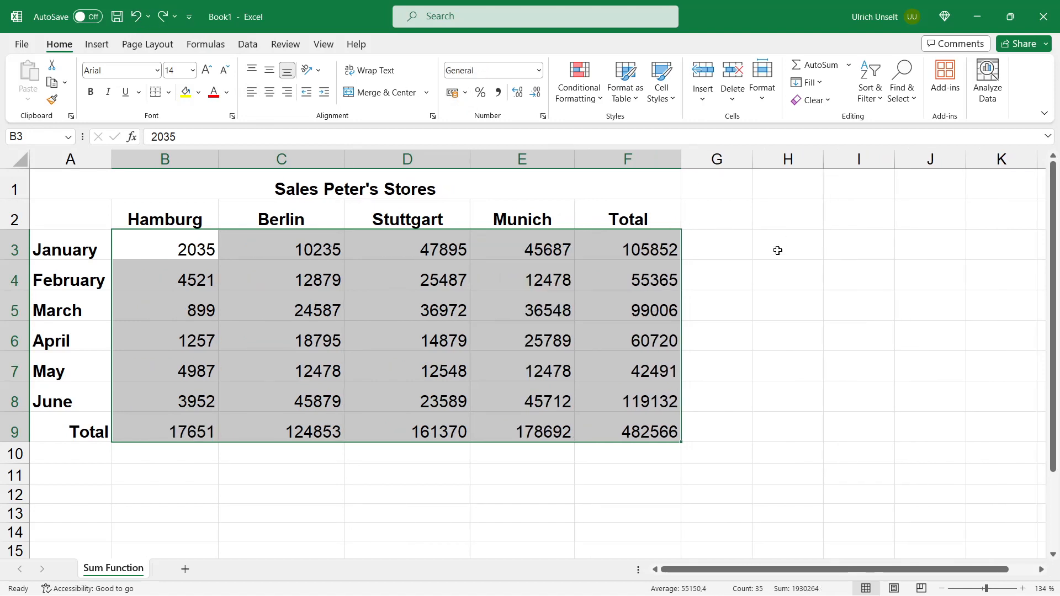
# Step: Open the Format Cells settings for the selected range B3:F9 and choose the Currency number category
pyautogui.rightClick(372, 328)
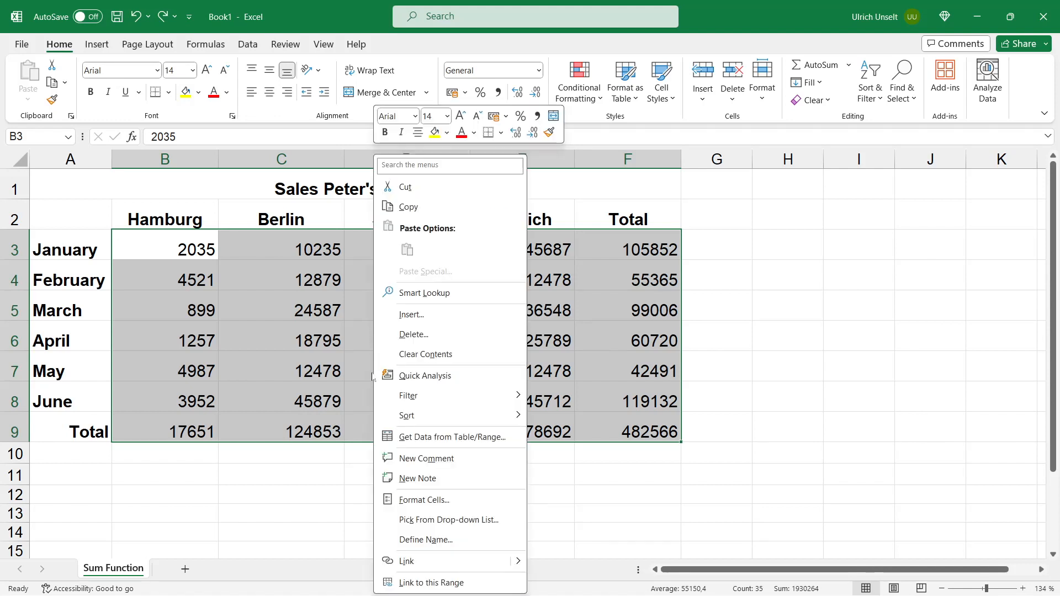
pyautogui.click(440, 500)
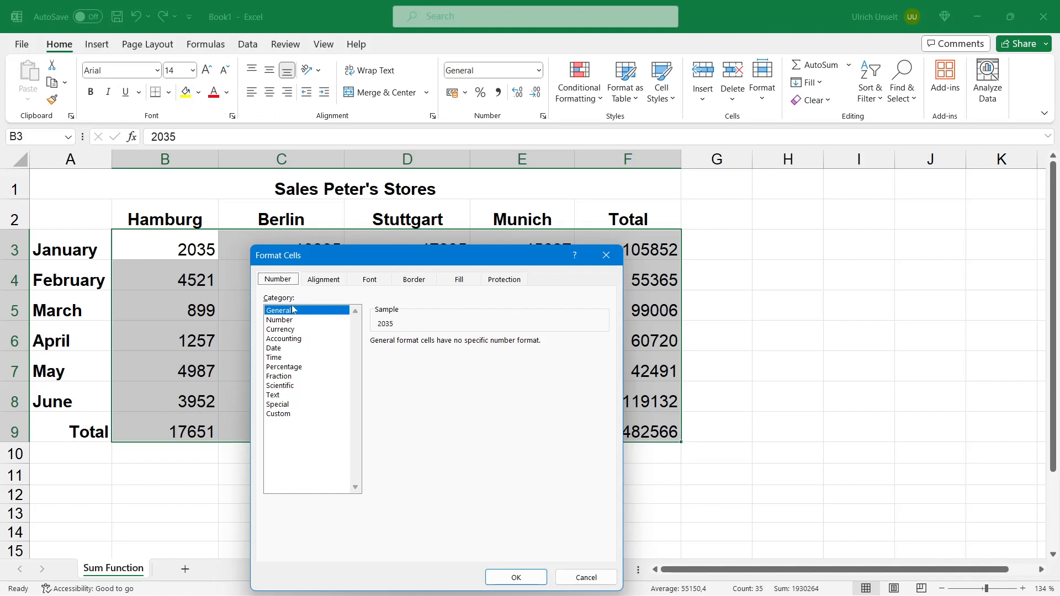
pyautogui.click(293, 330)
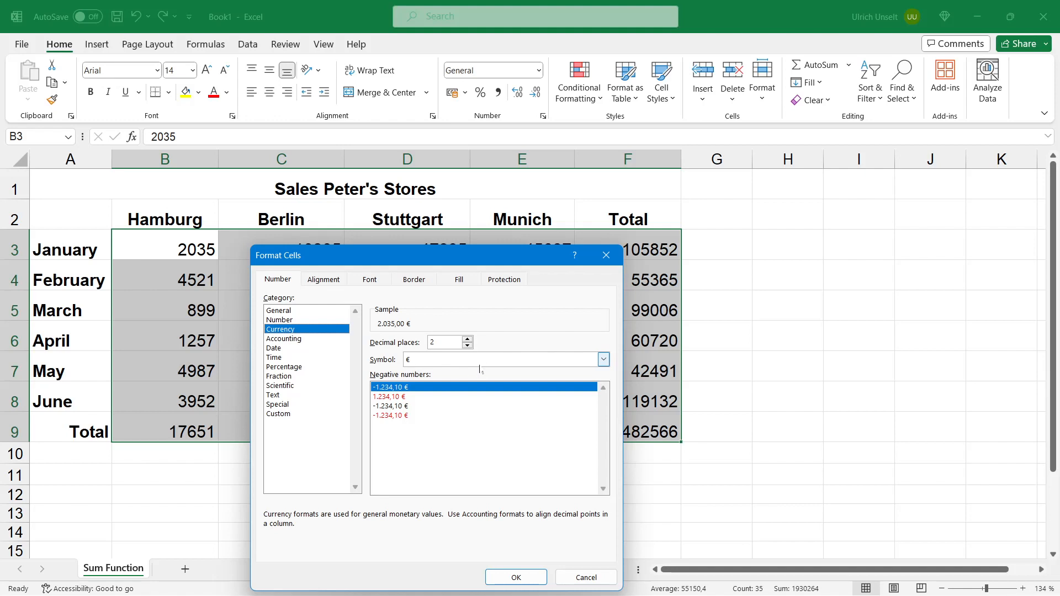
# Step: Apply the currency format with the € symbol to B3:F9 and widen column E so that its amounts fit
pyautogui.click(604, 360)
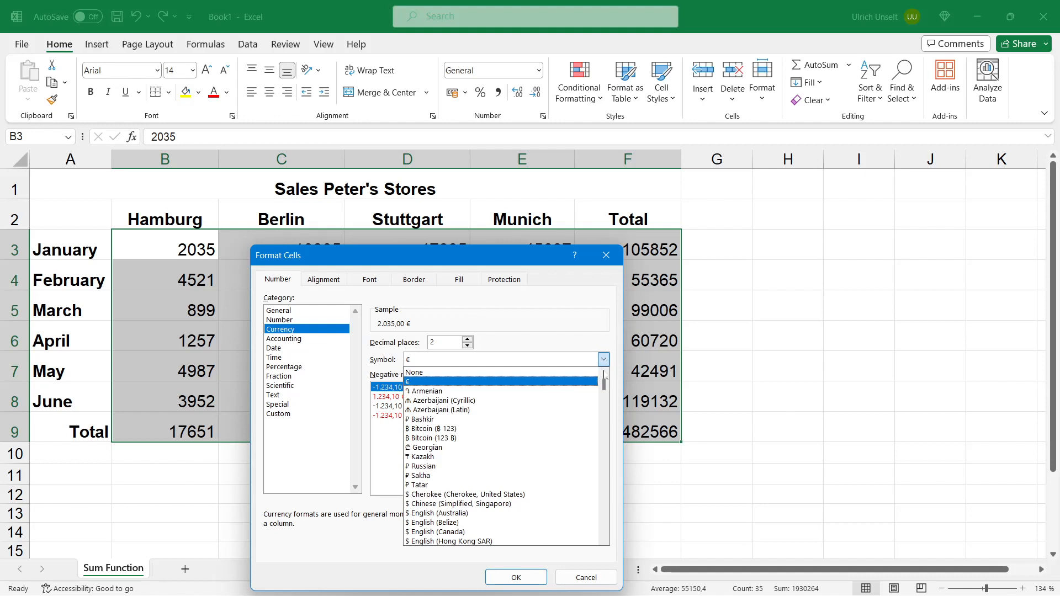
pyautogui.scroll(-3, 548, 407)
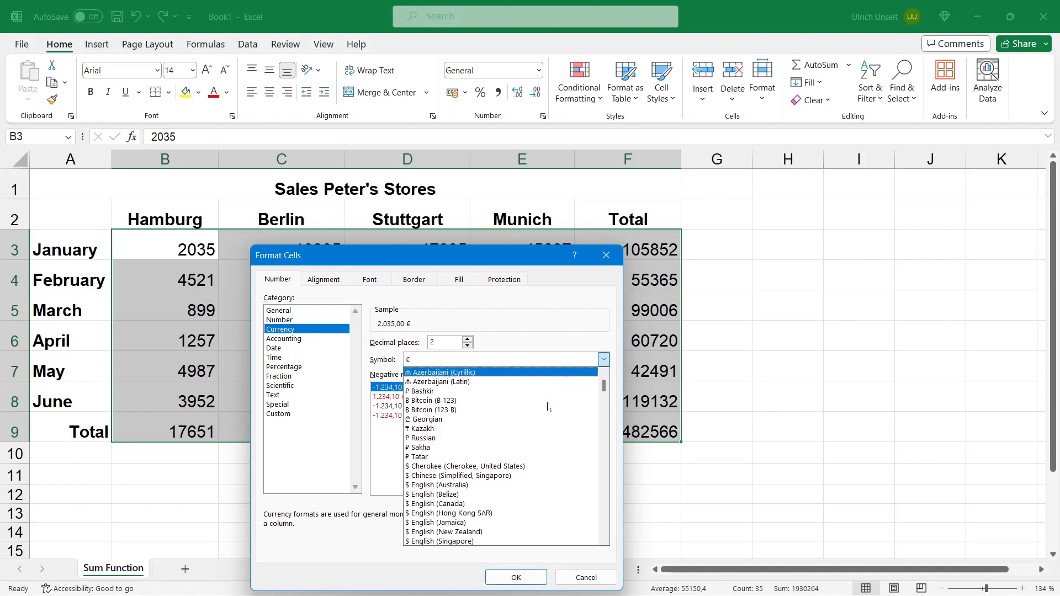
pyautogui.scroll(-8, 548, 407)
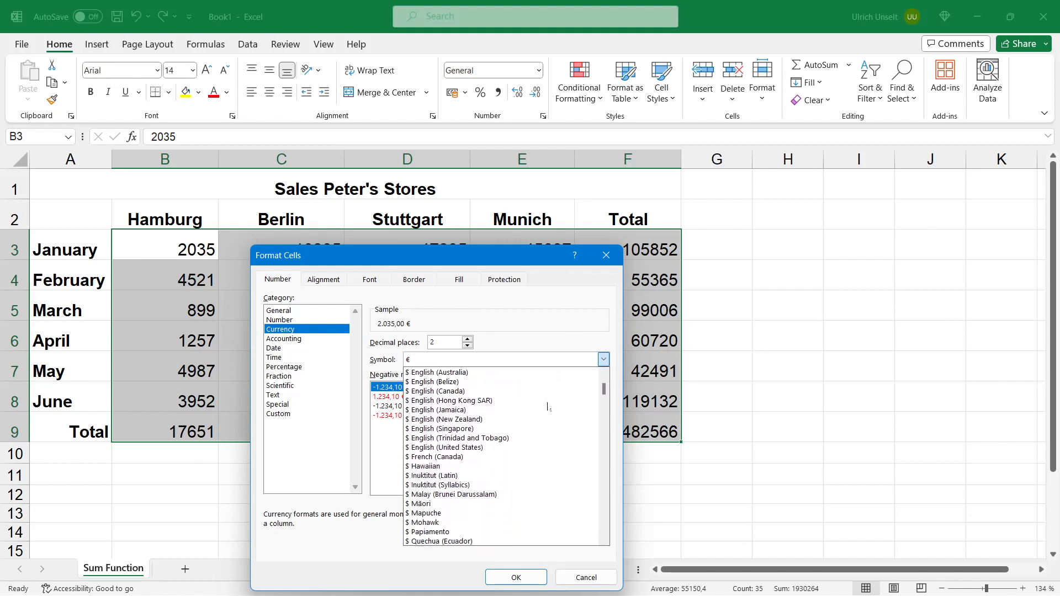
pyautogui.scroll(-5, 548, 407)
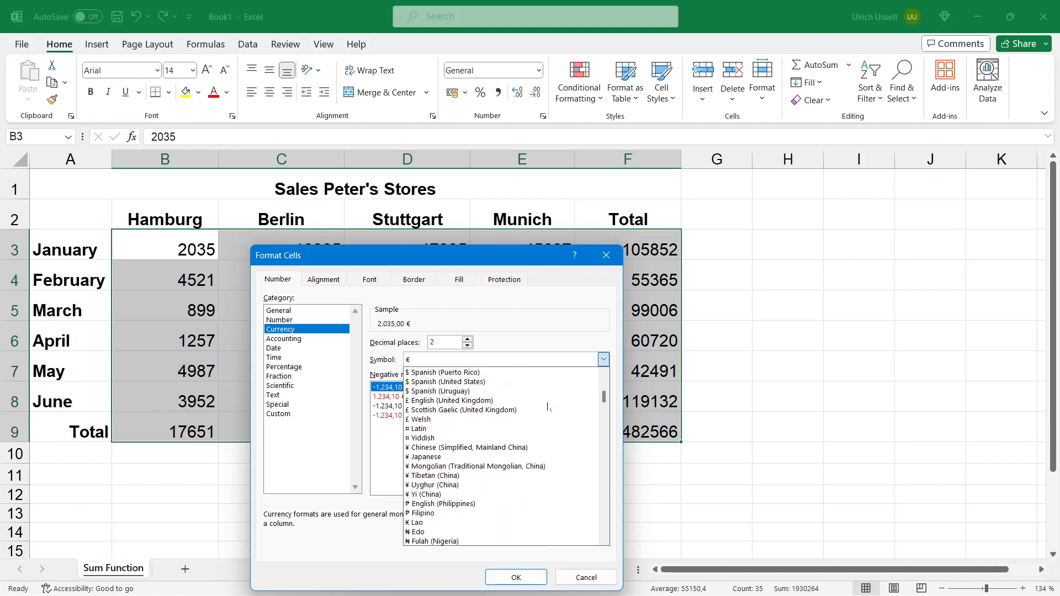
pyautogui.scroll(-3, 548, 407)
pyautogui.scroll(5, 547, 407)
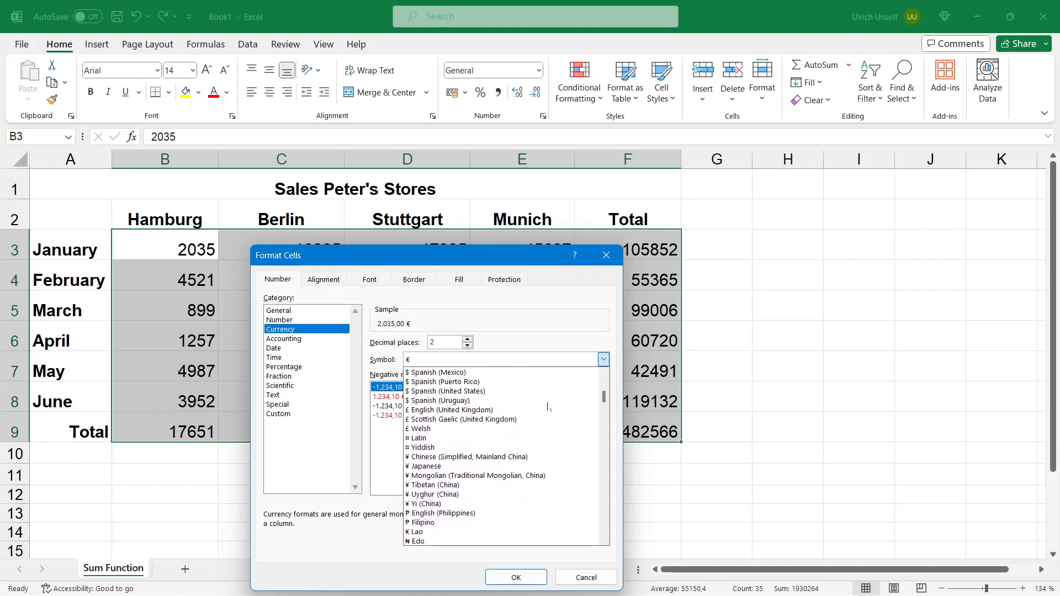
pyautogui.scroll(9, 547, 407)
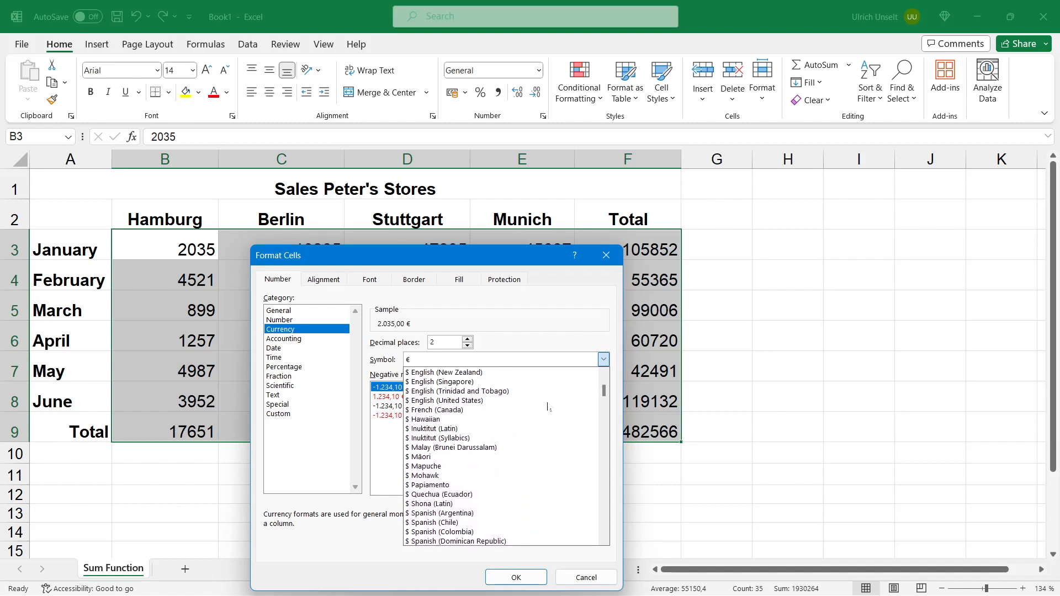
pyautogui.scroll(4, 547, 407)
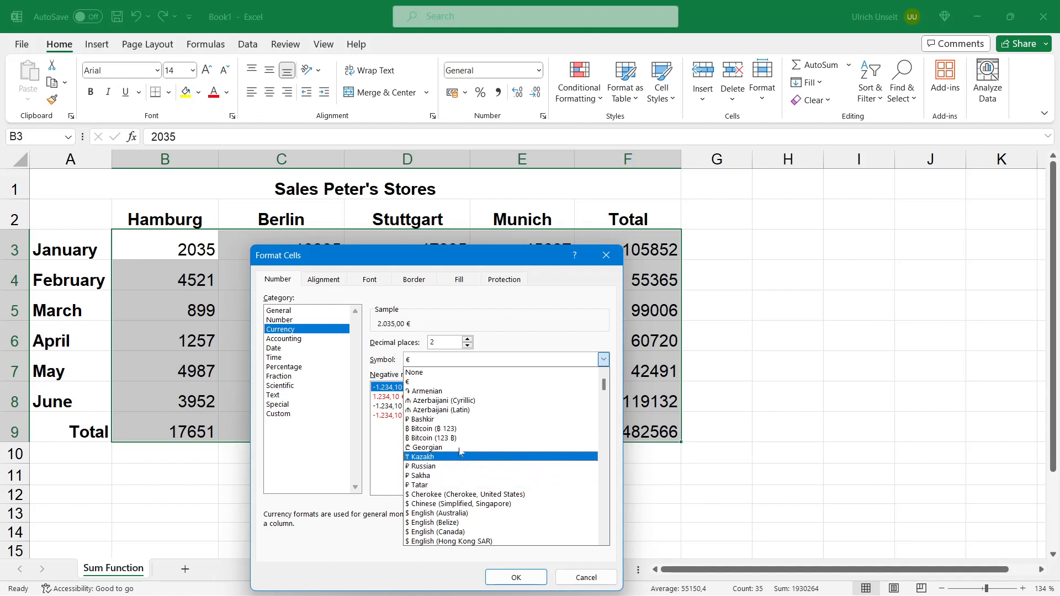
pyautogui.click(454, 385)
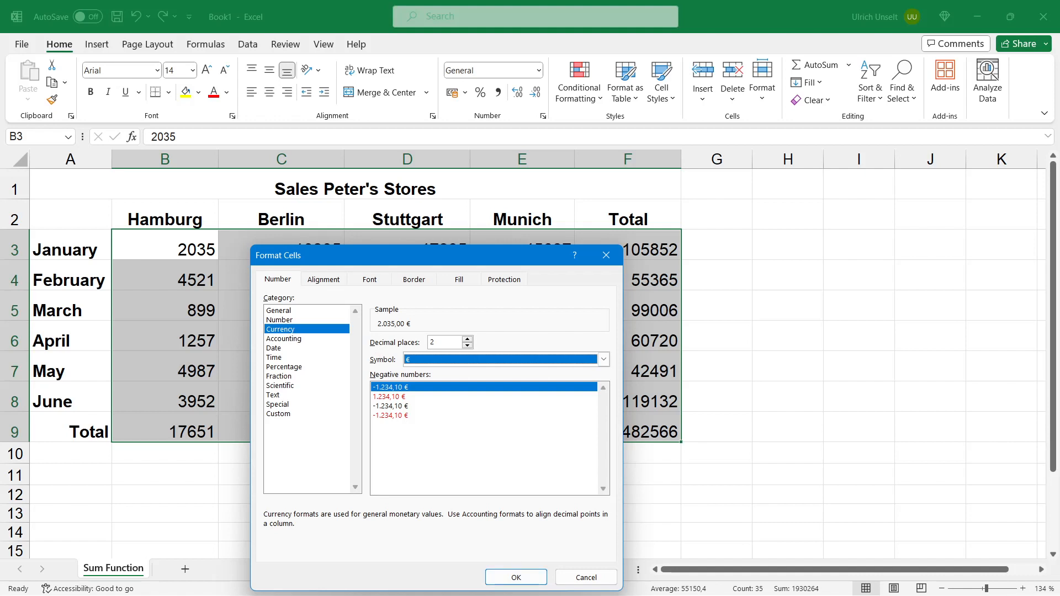
pyautogui.click(515, 577)
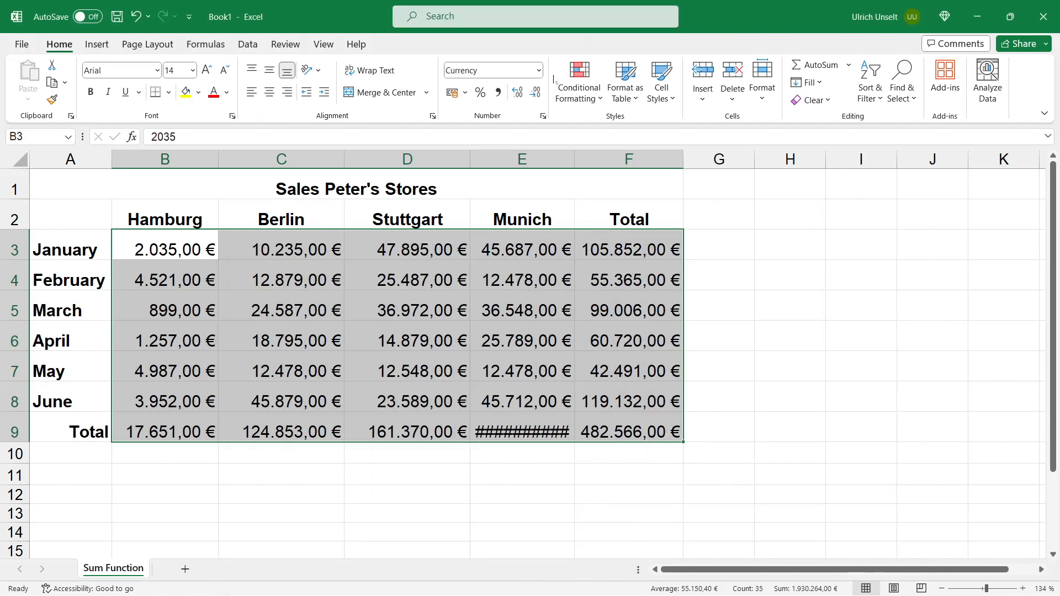
pyautogui.moveTo(575, 165); pyautogui.dragTo(586, 165)
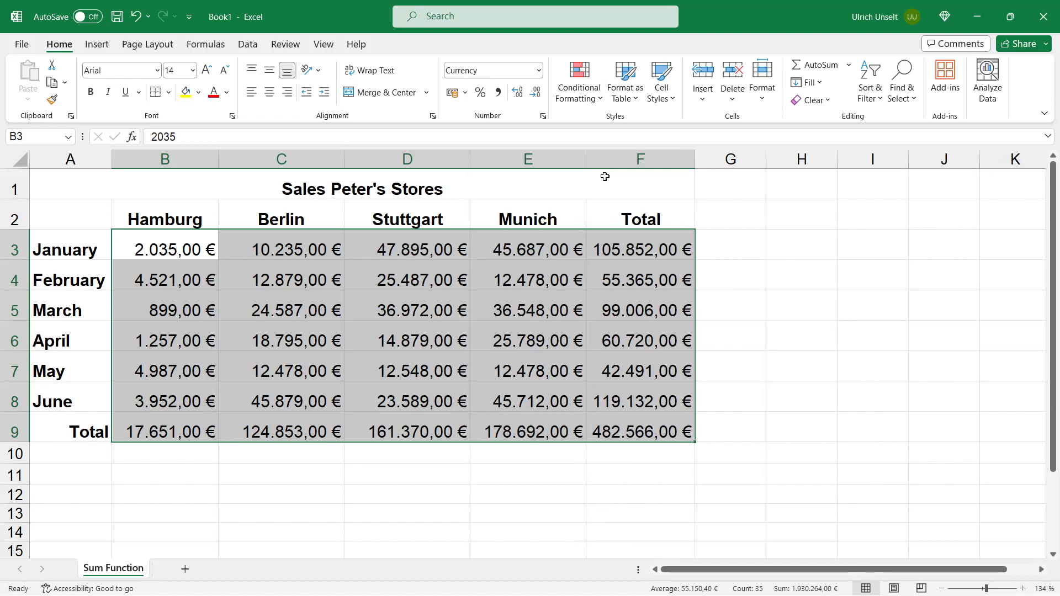